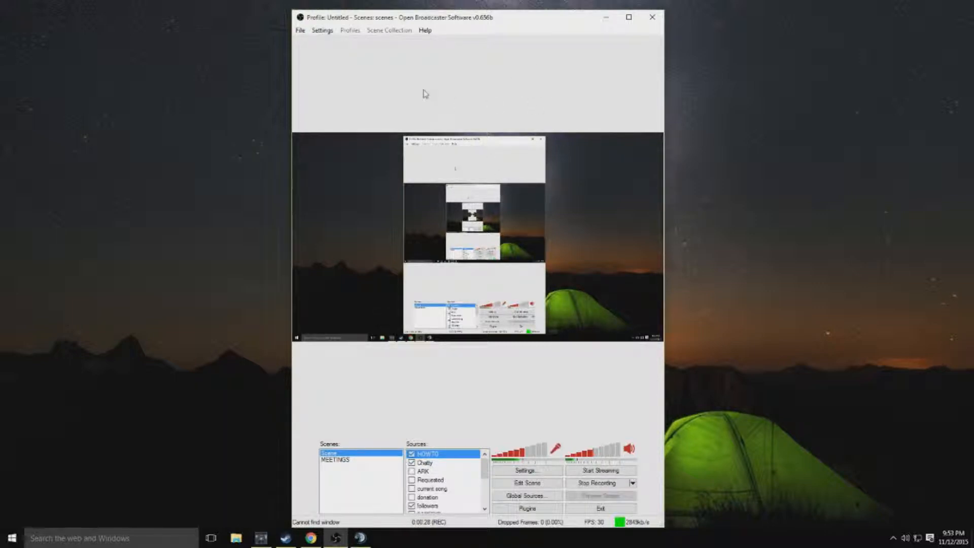
pyautogui.click(323, 30)
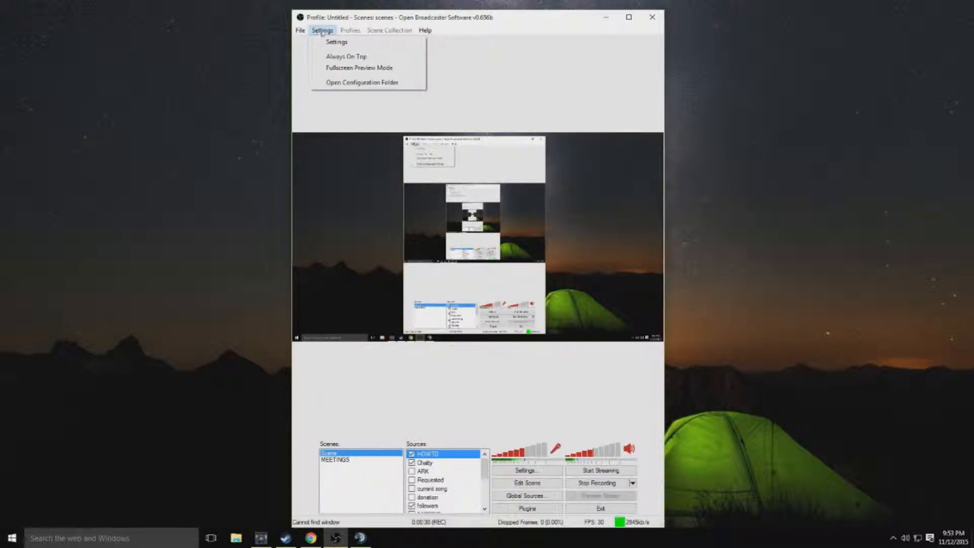
pyautogui.click(327, 41)
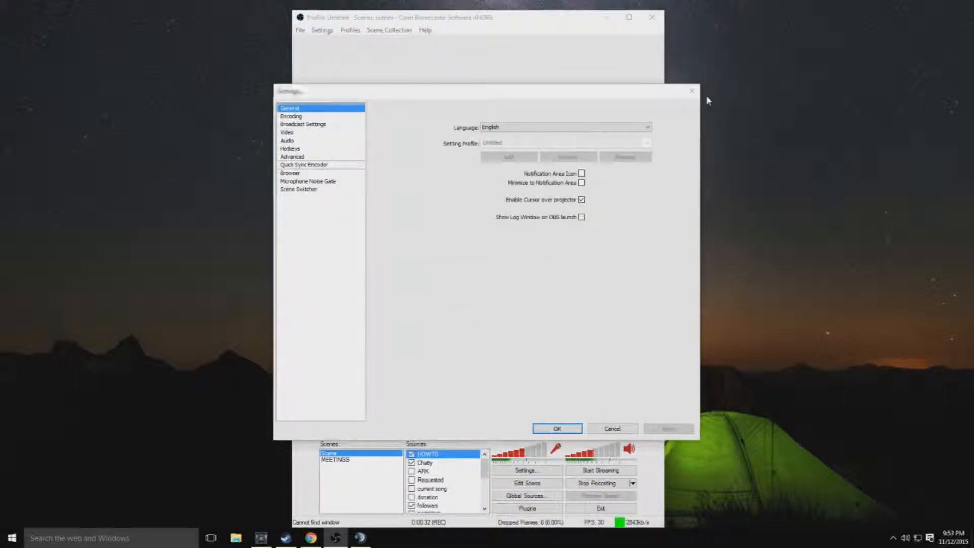
pyautogui.click(692, 91)
# Step: Move the main OBS window aside to free desktop space and open the Encoding page of its settings
pyautogui.moveTo(520, 25); pyautogui.dragTo(768, 20)
pyautogui.click(571, 23)
pyautogui.click(578, 35)
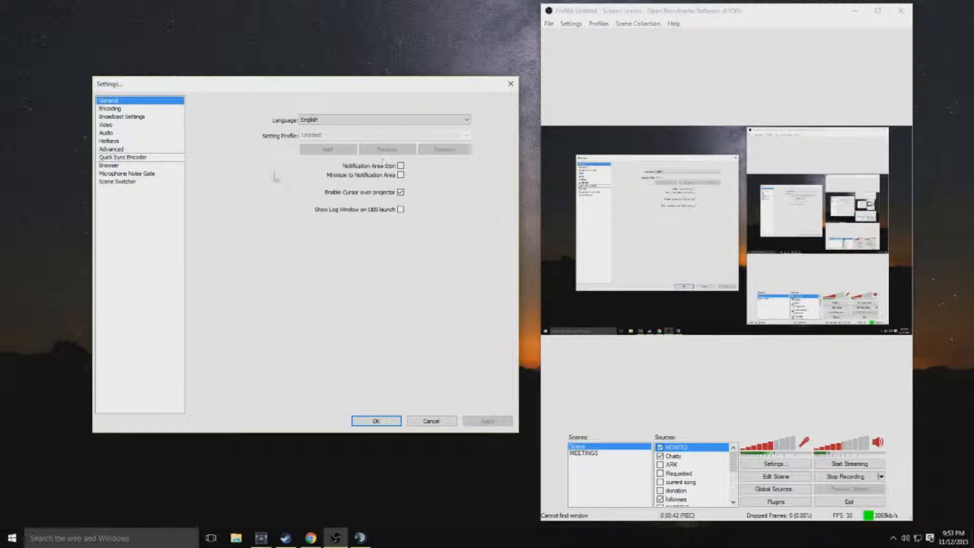
pyautogui.click(110, 108)
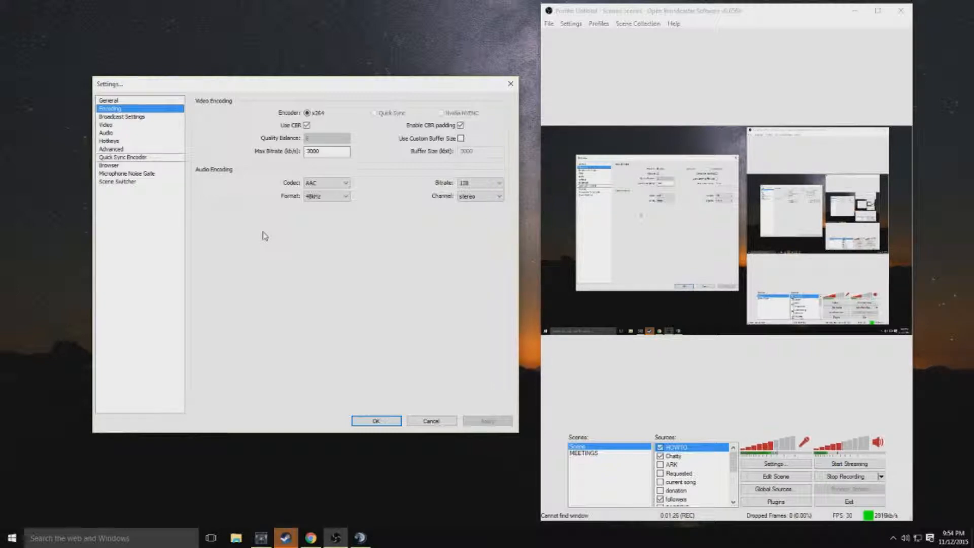
# Step: Switch to TeamSpeak, mute the speakers and privately message the other Admin Pleb channel member "recording", "a tutorial" and "sec."
pyautogui.click(360, 538)
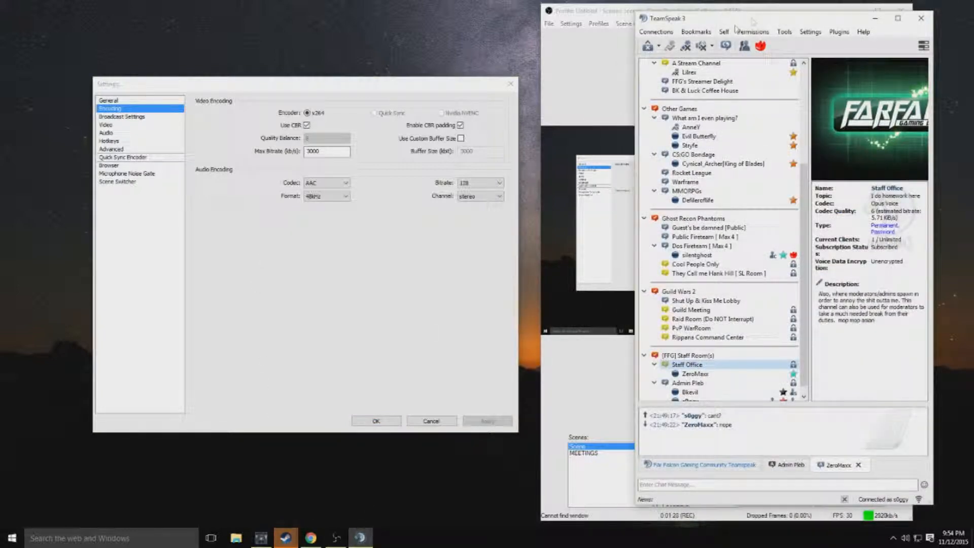
pyautogui.click(703, 50)
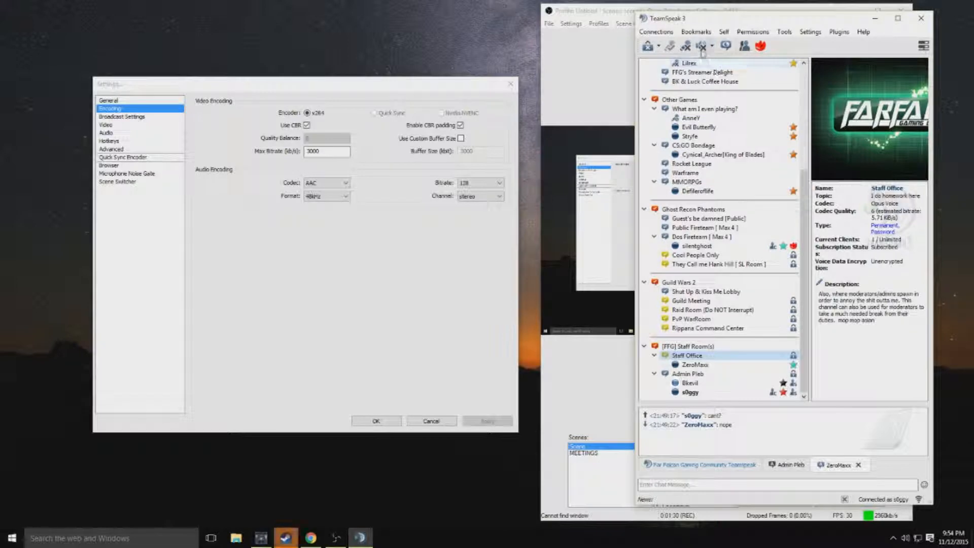
pyautogui.doubleClick(675, 384)
pyautogui.write('STRording')
pyautogui.press('Return')
pyautogui.write('a tutorial')
pyautogui.press('Return')
pyautogui.write('sec.')
pyautogui.press('Return')
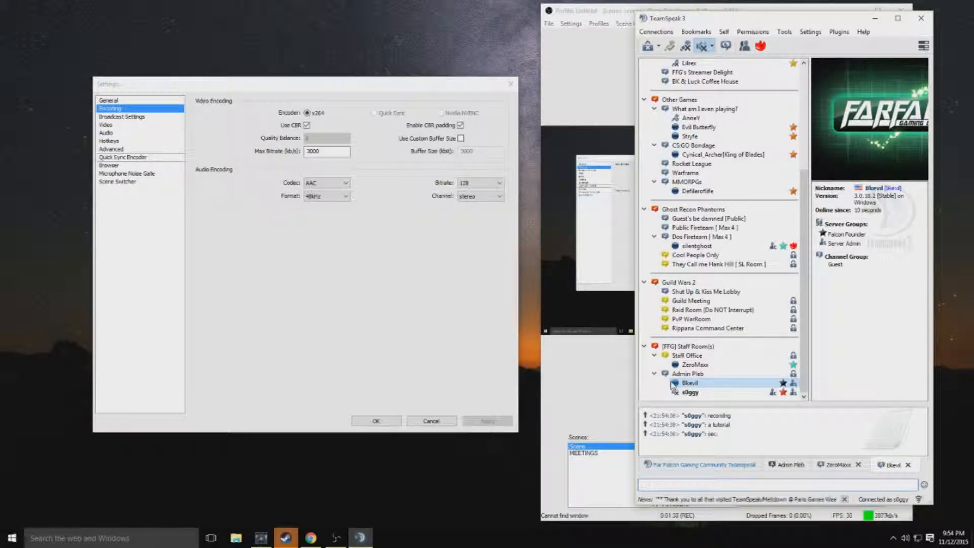
pyautogui.click(875, 18)
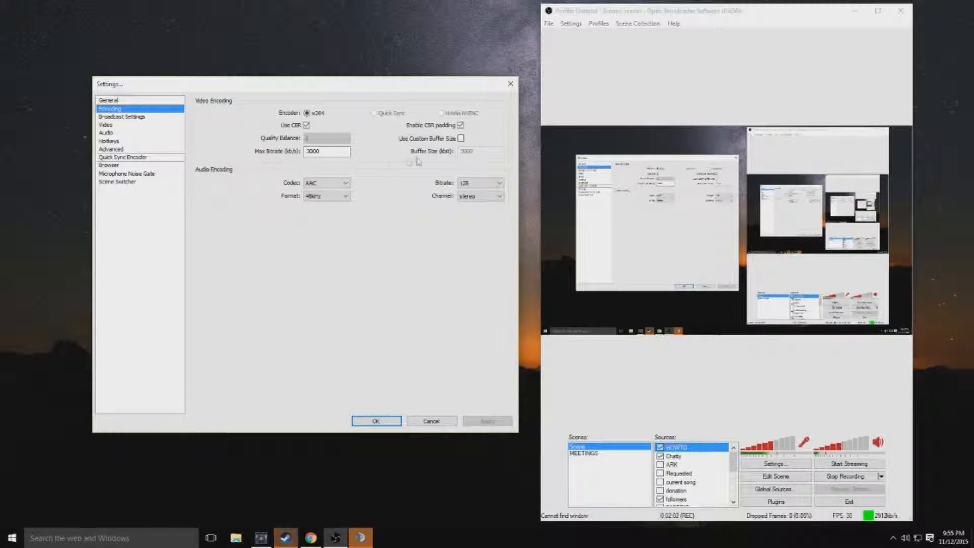
# Step: Examine the Broadcast Settings choices for mode, streaming service and FMS URL, keeping Live Stream, Twitch and US East: New York, NY
pyautogui.click(154, 117)
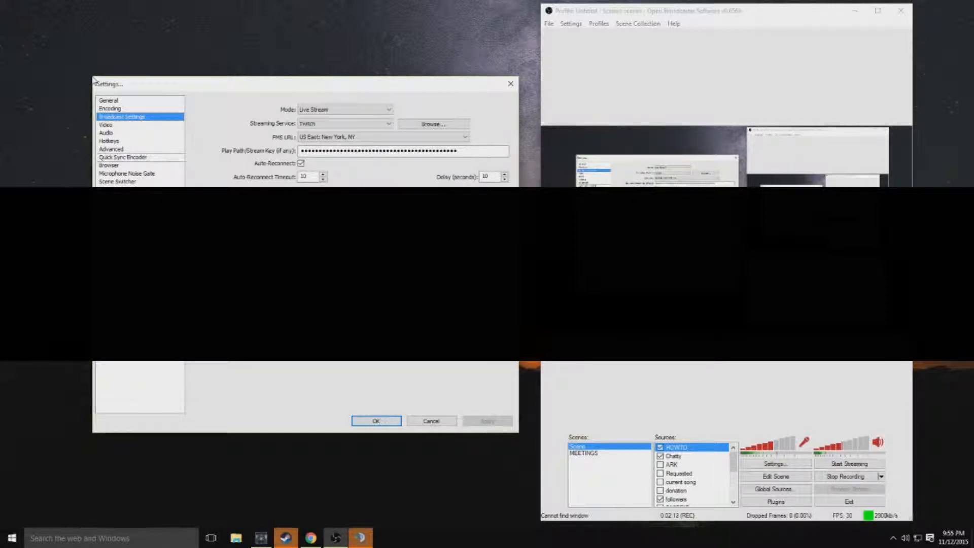
pyautogui.click(314, 109)
pyautogui.click(320, 116)
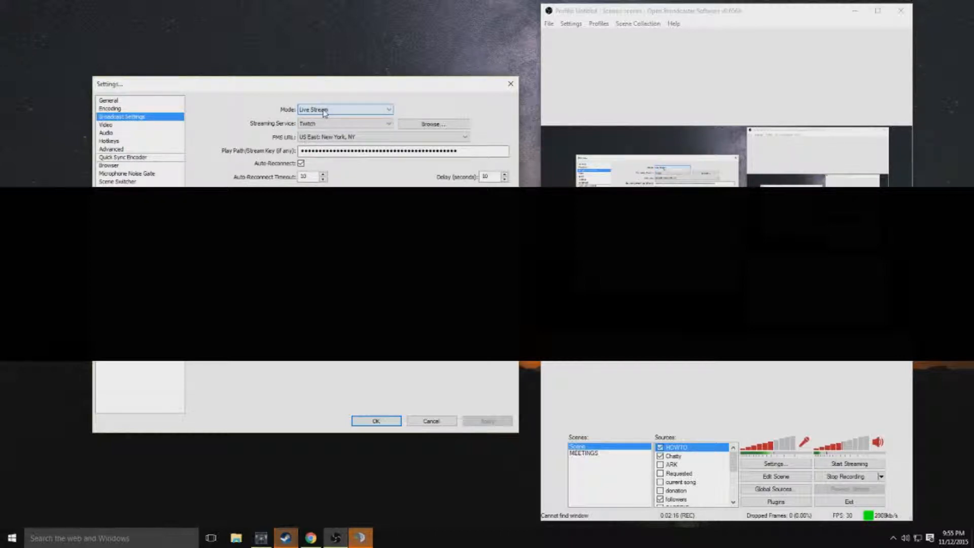
pyautogui.click(320, 127)
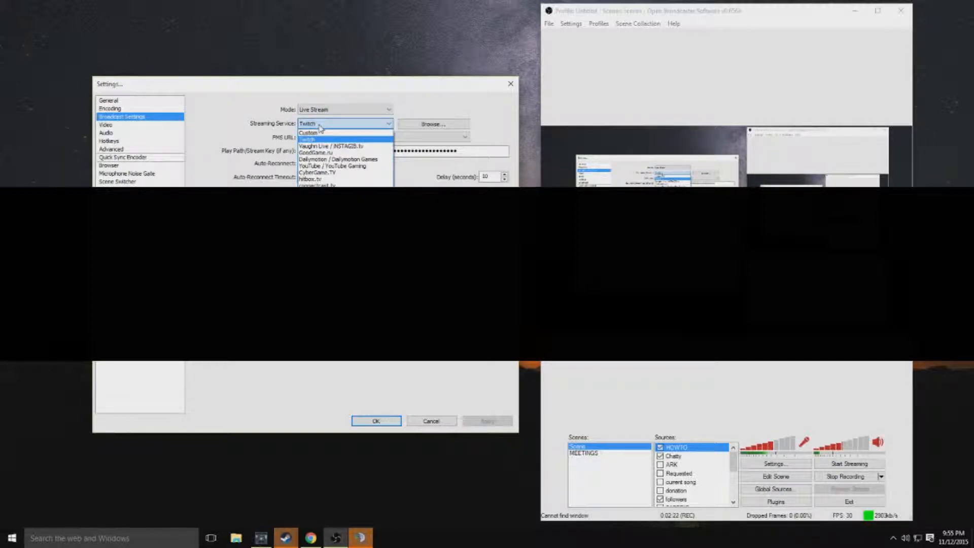
pyautogui.click(319, 127)
pyautogui.click(327, 137)
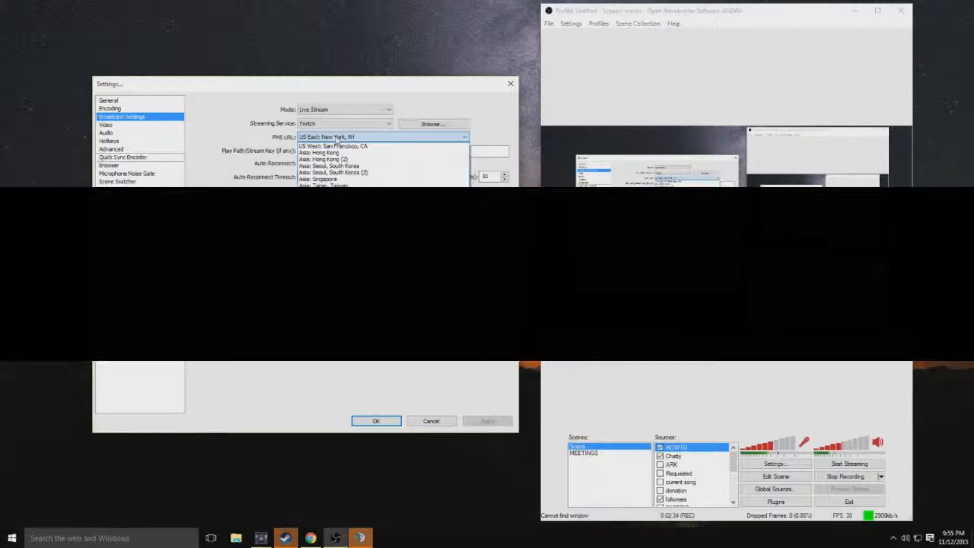
pyautogui.click(337, 138)
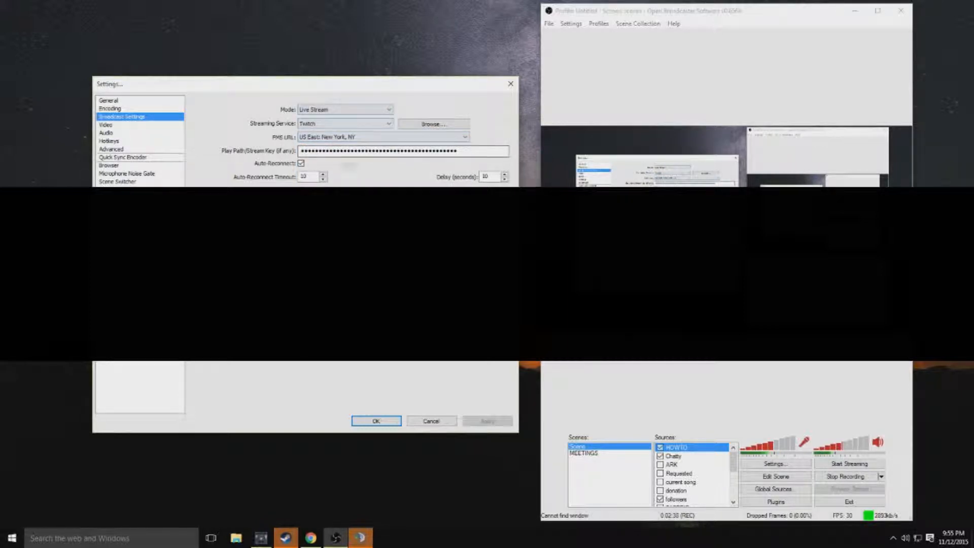
# Step: View the Stream Key page of the Twitch dashboard in Chrome and return to the auto-reconnect timeout in the Broadcast Settings
pyautogui.click(311, 537)
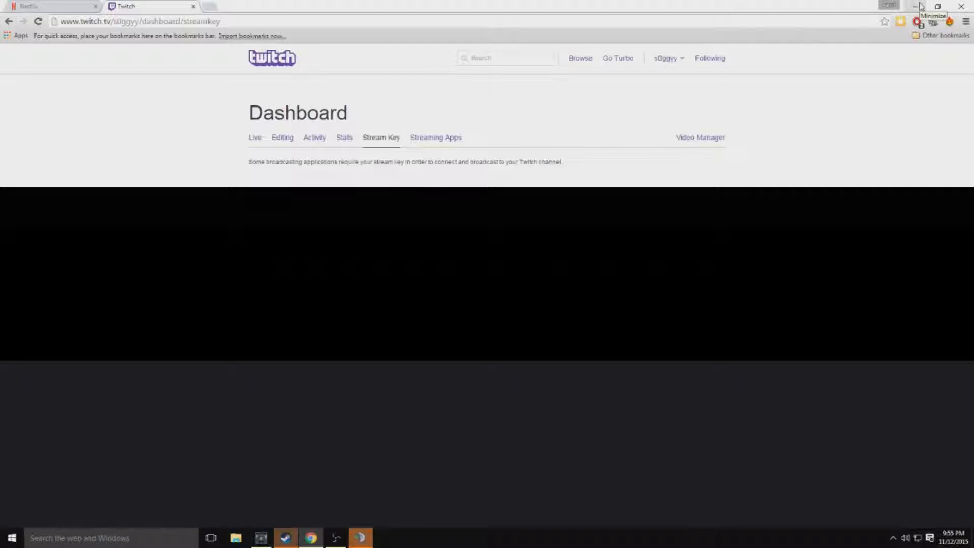
pyautogui.click(921, 6)
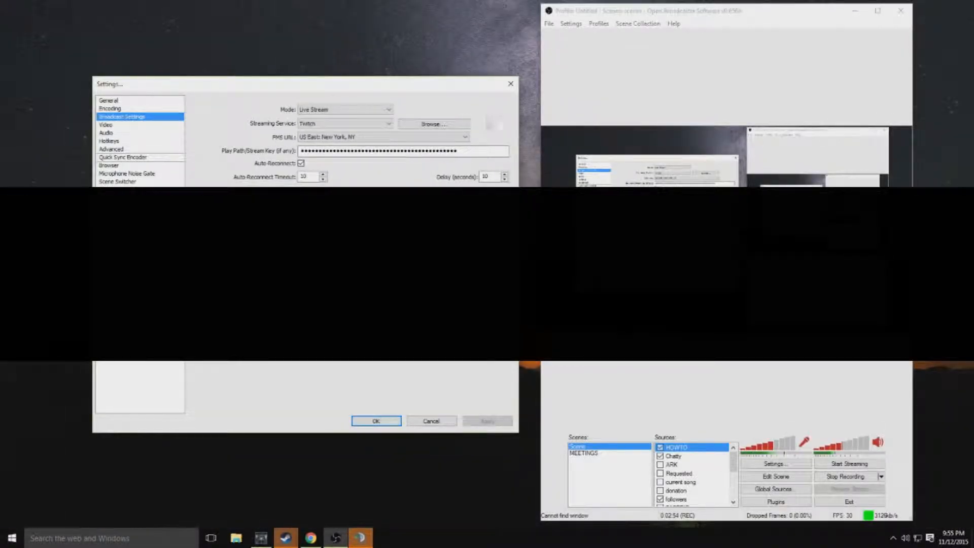
pyautogui.click(308, 178)
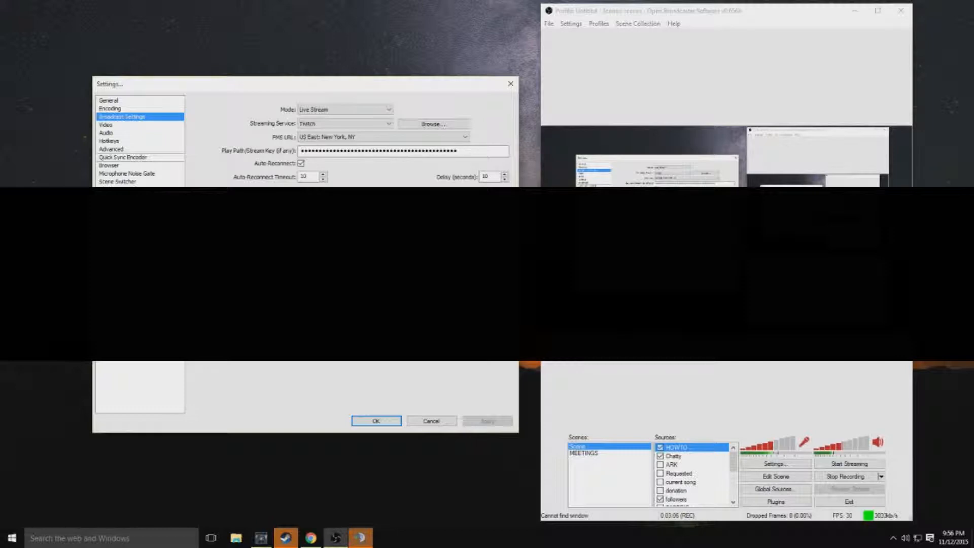
# Step: Review the Video, Audio, Hotkeys, Advanced, Quick Sync Encoder, Microphone Noise Gate and Scene Switcher settings and leave without saving
pyautogui.click(133, 125)
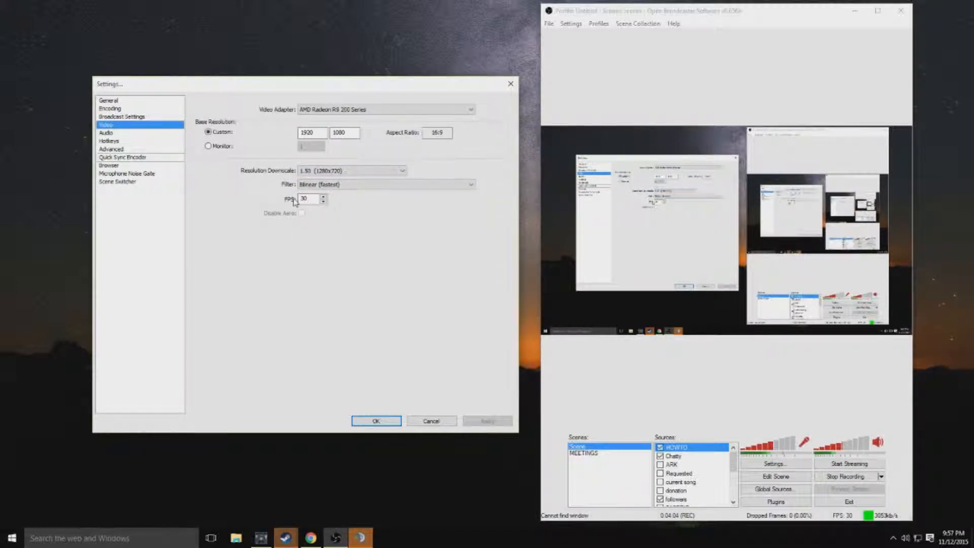
pyautogui.click(149, 133)
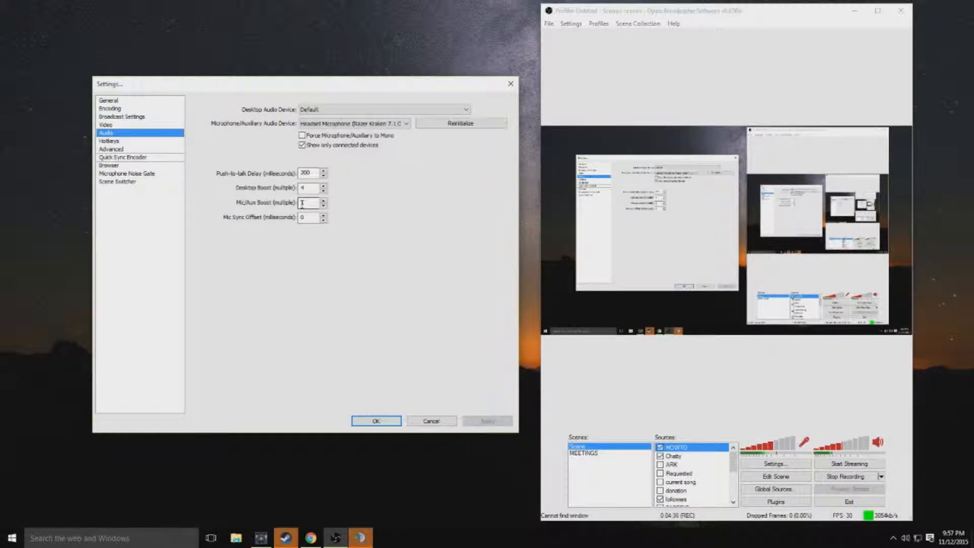
pyautogui.click(151, 142)
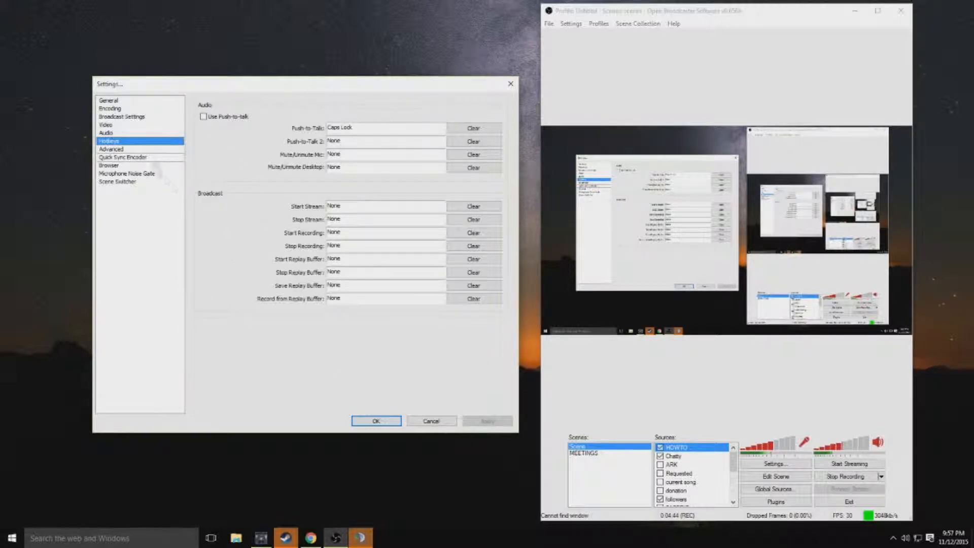
pyautogui.click(145, 150)
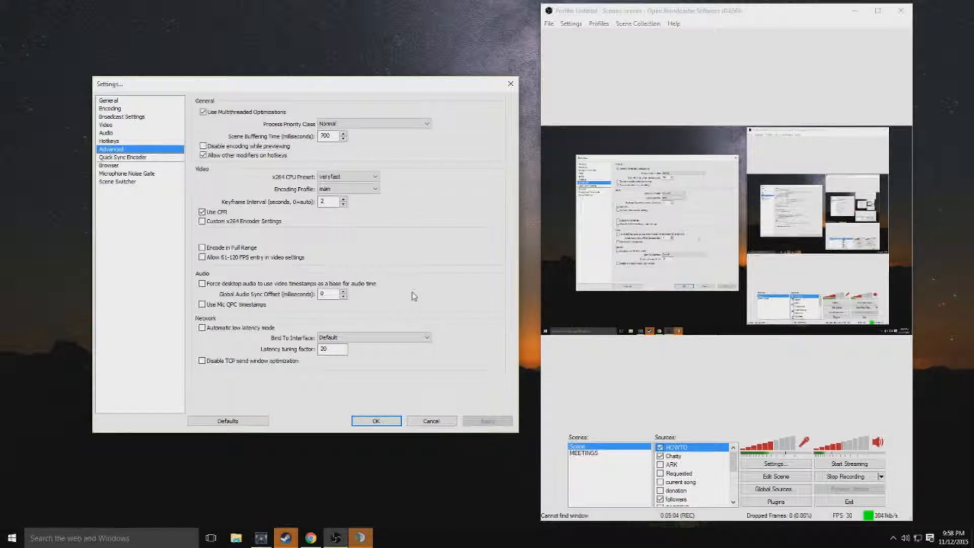
pyautogui.click(161, 158)
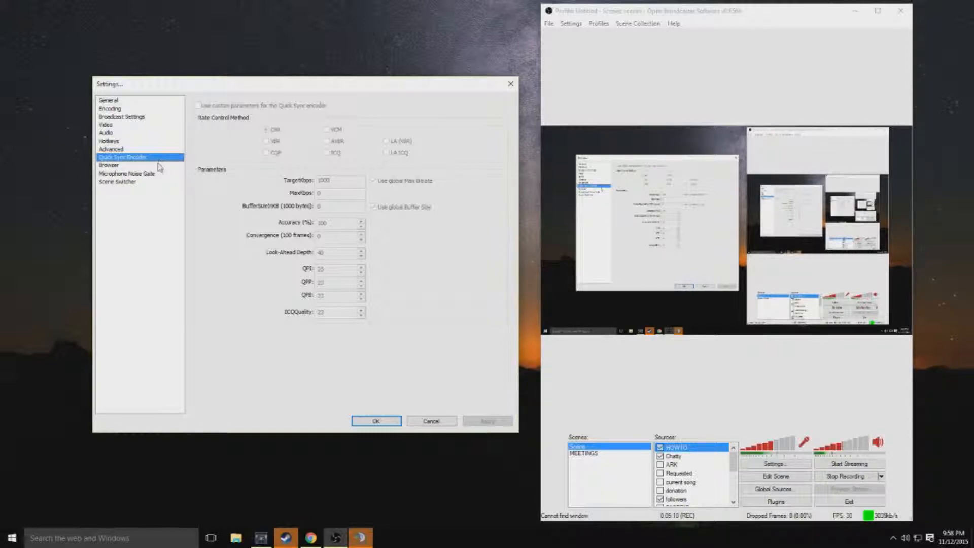
pyautogui.click(159, 175)
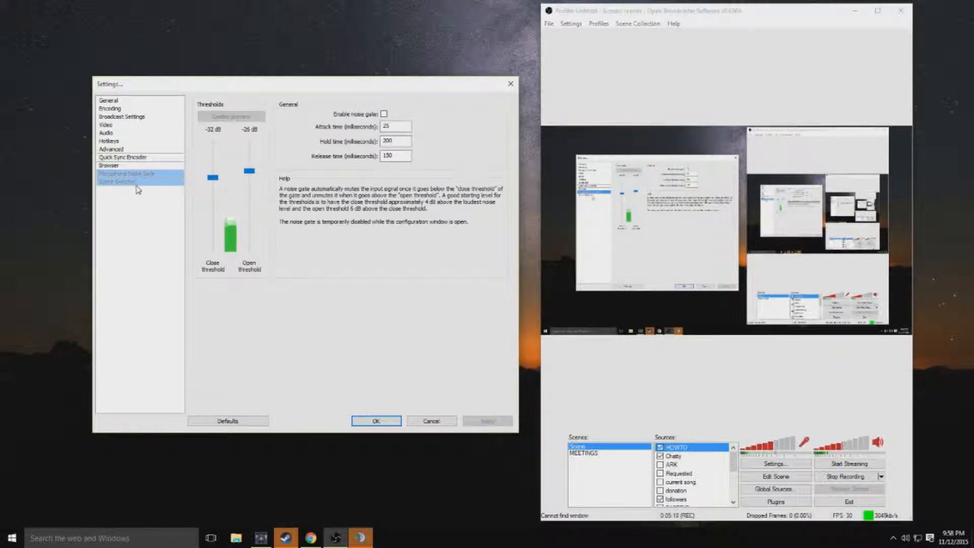
pyautogui.click(136, 182)
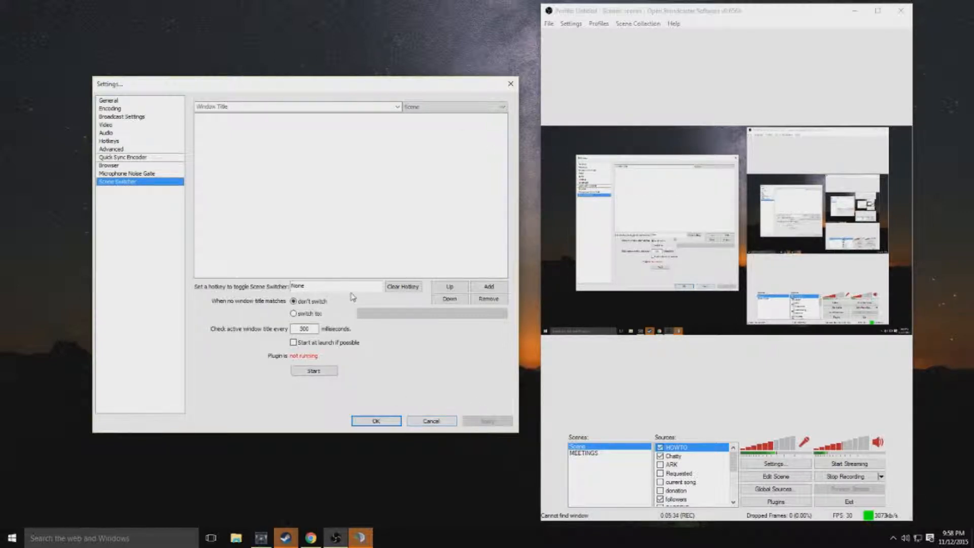
pyautogui.click(425, 422)
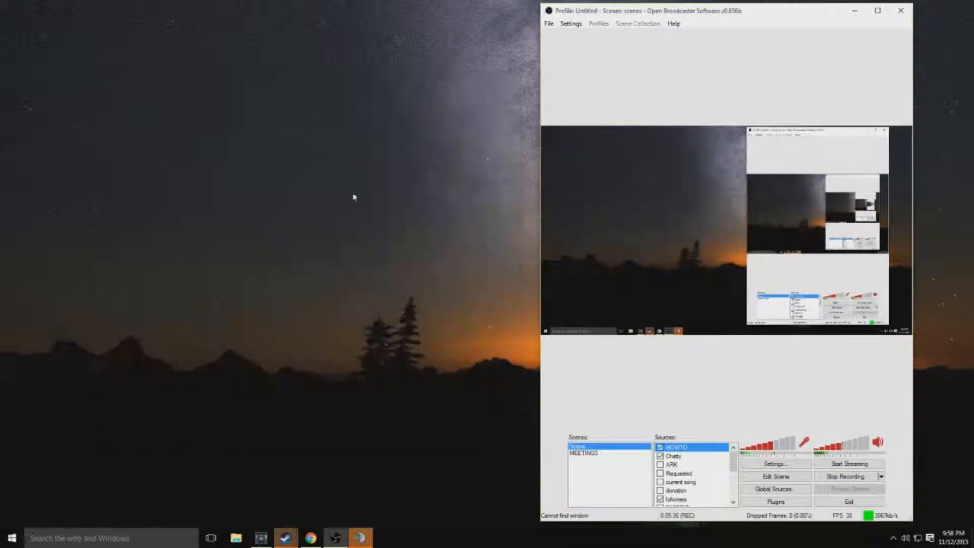
# Step: Move the main OBS window back to the middle of the desktop and look through the scene's list of sources
pyautogui.moveTo(601, 14); pyautogui.dragTo(366, 14)
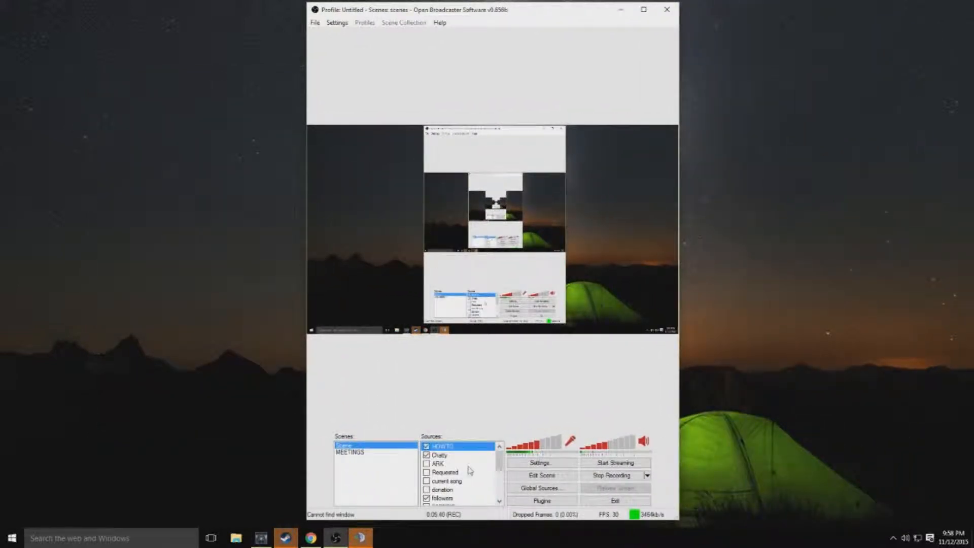
pyautogui.scroll(-3, 467, 469)
pyautogui.scroll(3, 458, 497)
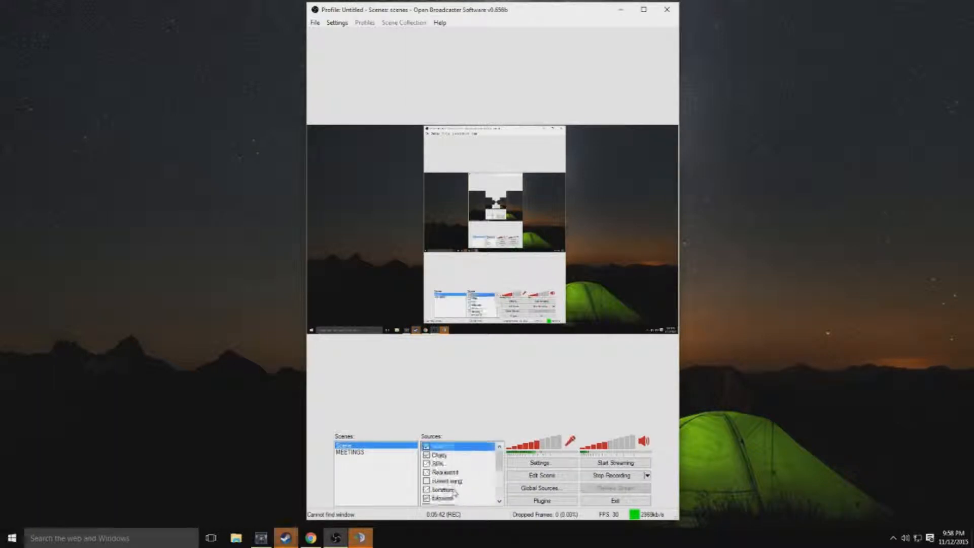
pyautogui.scroll(-3, 455, 492)
pyautogui.scroll(3, 452, 486)
pyautogui.scroll(-3, 450, 479)
pyautogui.scroll(3, 450, 482)
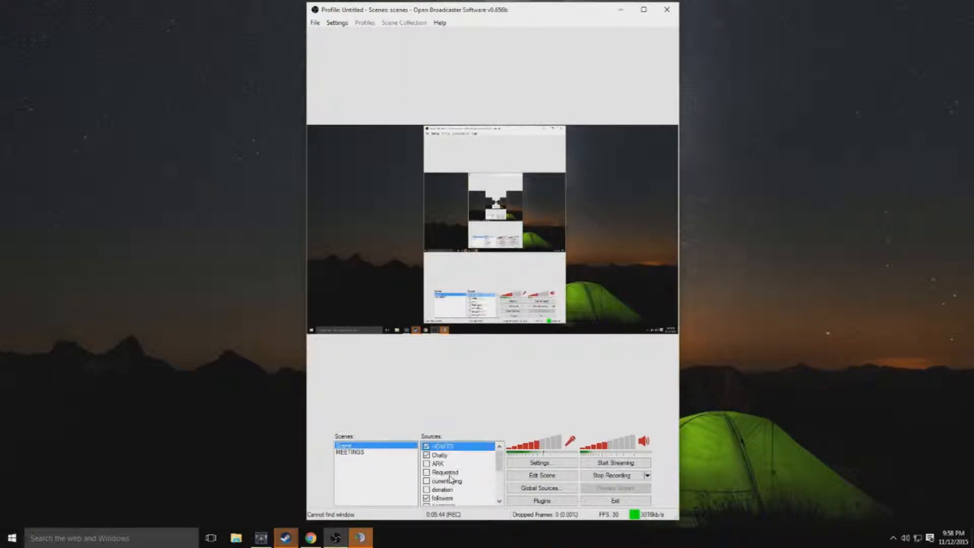
pyautogui.scroll(-3, 445, 491)
# Step: Try to add a Game Capture source named "DOTA 2" to the scene
pyautogui.rightClick(442, 507)
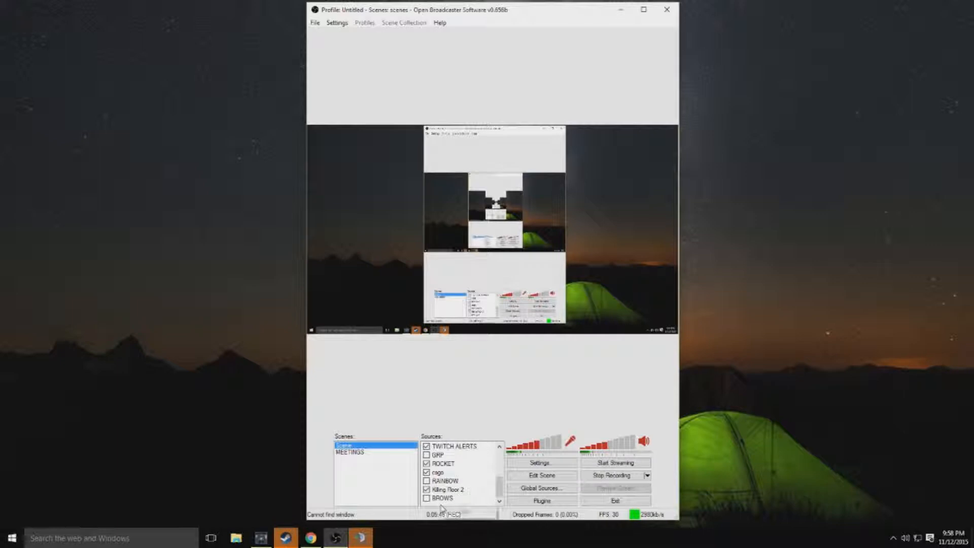
pyautogui.moveTo(477, 512)
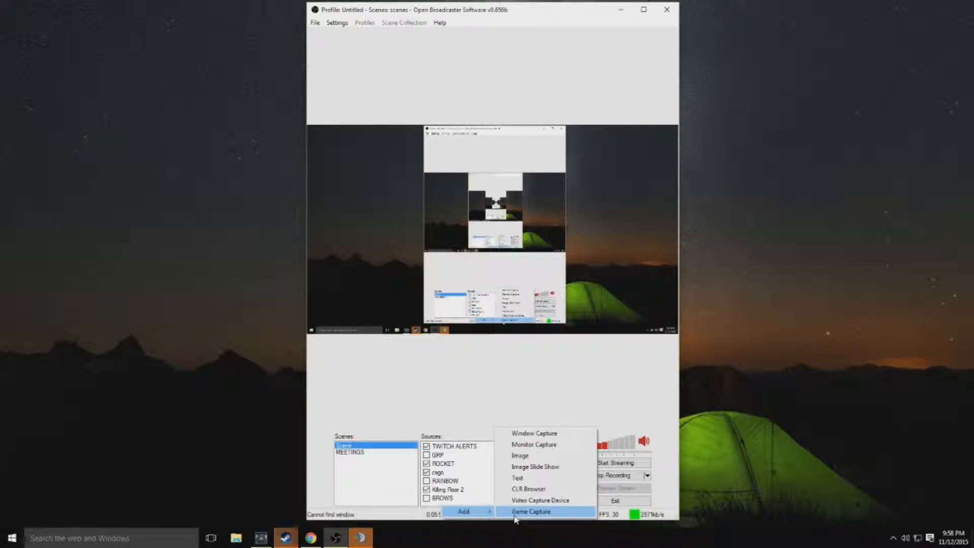
pyautogui.click(515, 512)
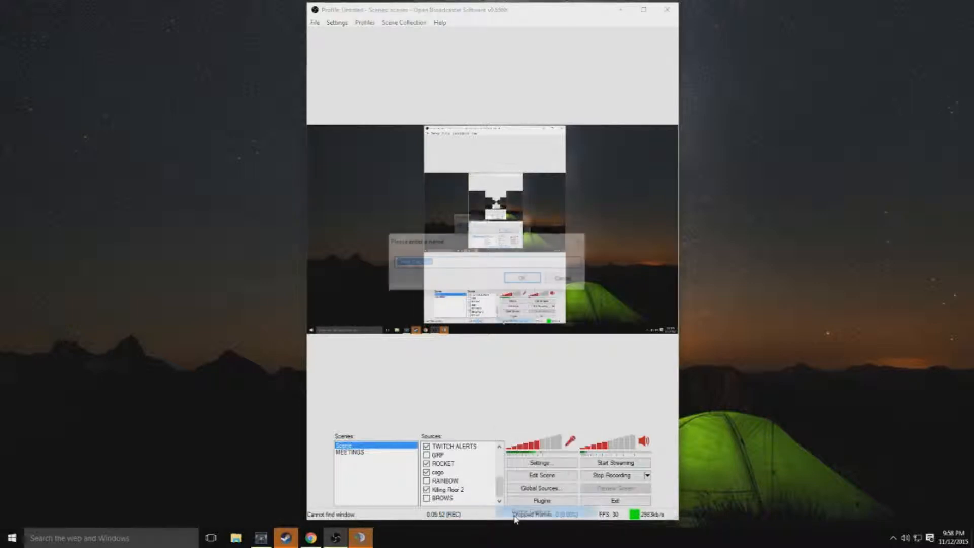
pyautogui.write('DOTA 2')
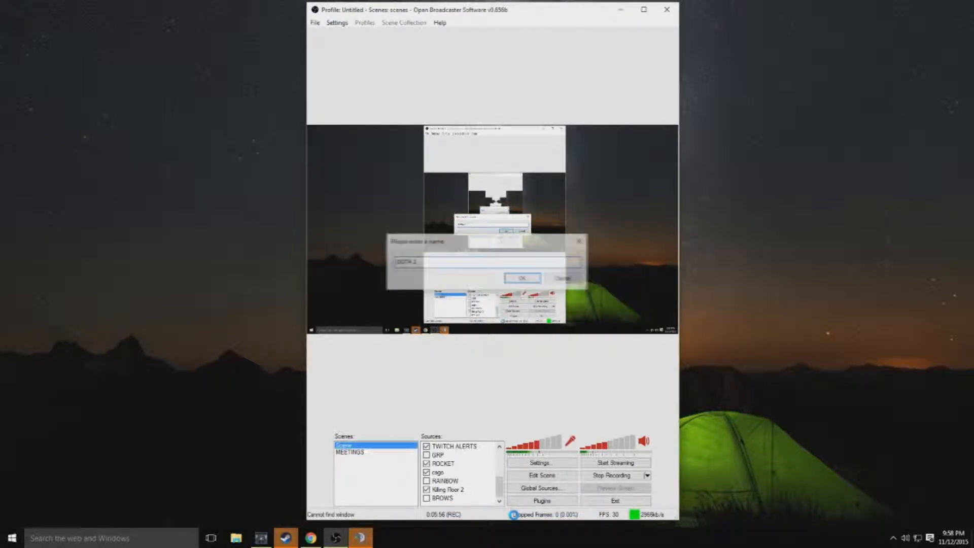
pyautogui.press('Return')
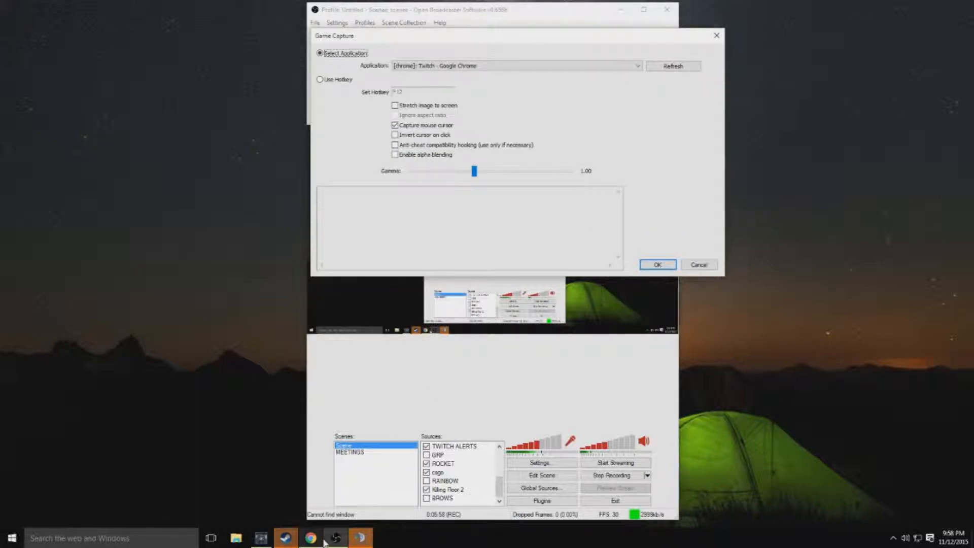
pyautogui.click(285, 538)
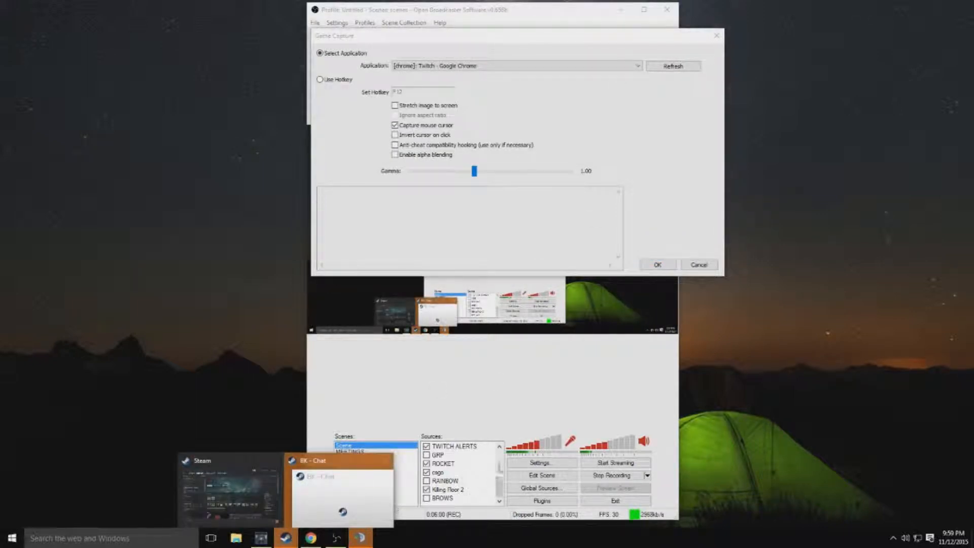
pyautogui.click(563, 378)
pyautogui.click(698, 268)
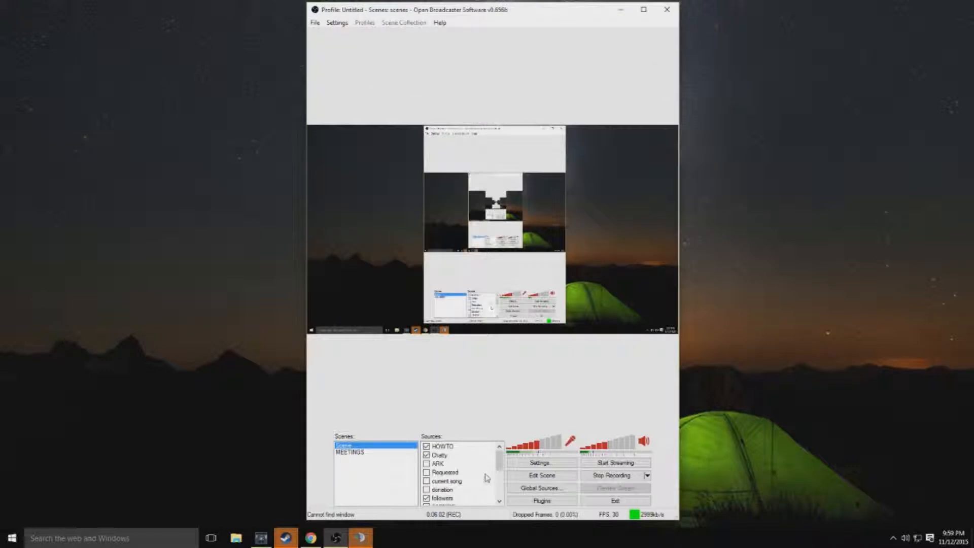
# Step: Start adding a Game Capture source named "test" to the scene
pyautogui.scroll(-3, 470, 463)
pyautogui.scroll(3, 470, 464)
pyautogui.scroll(-1, 469, 465)
pyautogui.scroll(-2, 468, 465)
pyautogui.scroll(1, 472, 468)
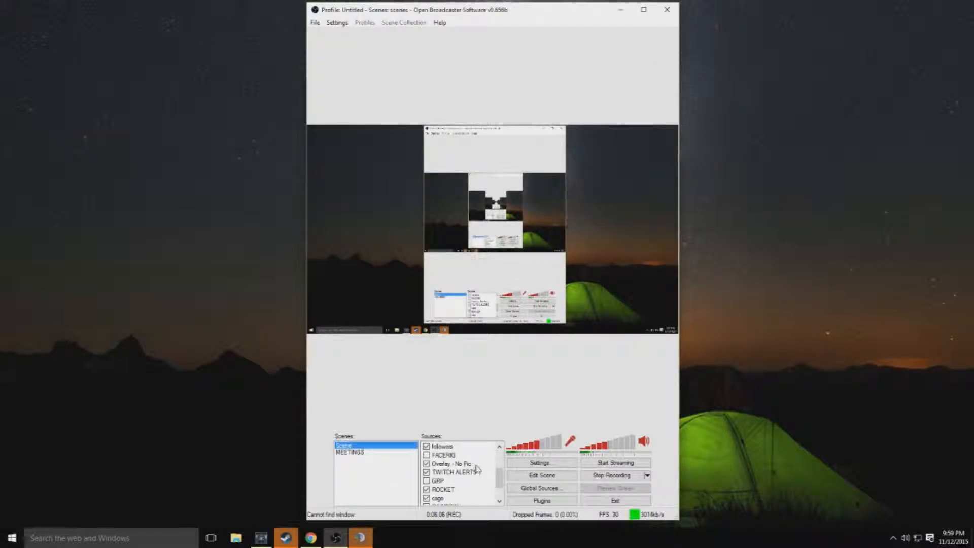
pyautogui.scroll(-1, 477, 469)
pyautogui.rightClick(459, 506)
pyautogui.moveTo(487, 511)
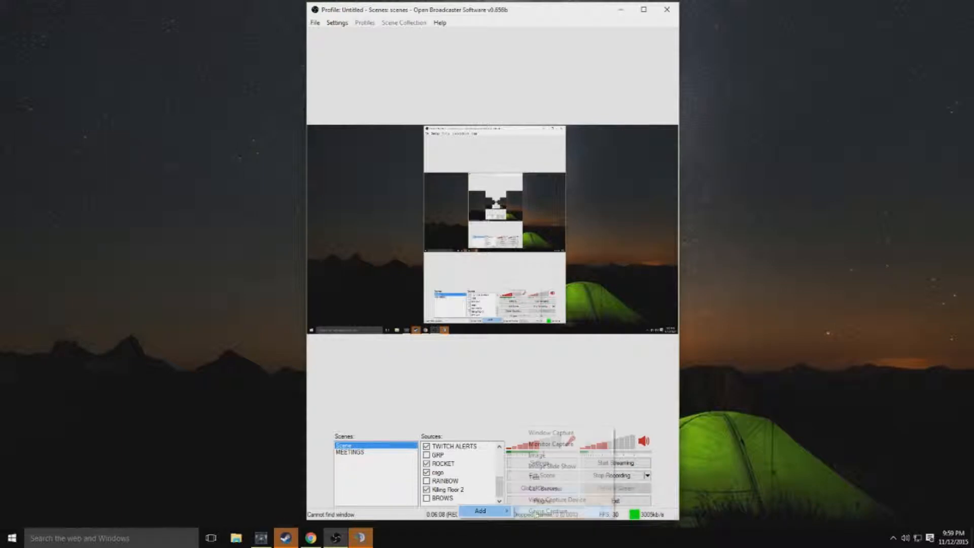
pyautogui.click(553, 513)
pyautogui.write('test')
pyautogui.press('Return')
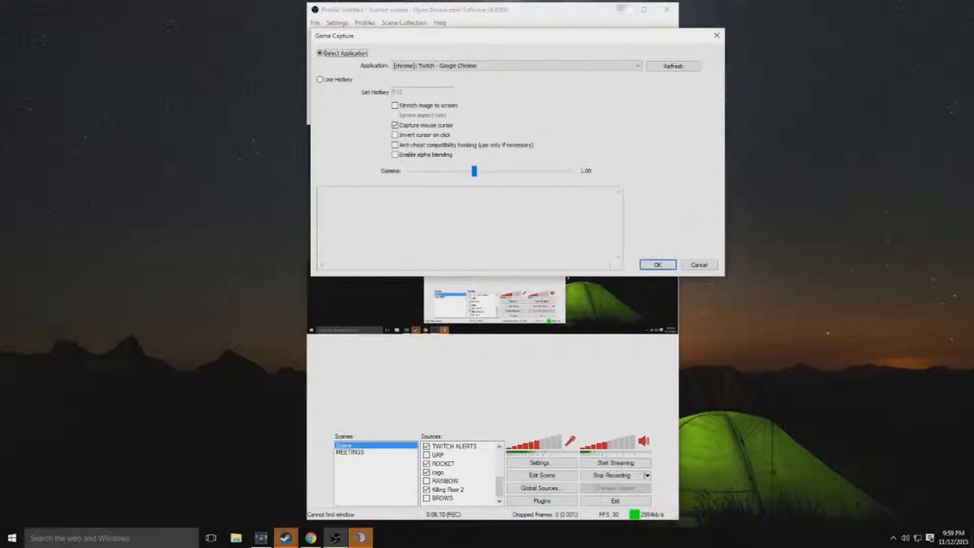
# Step: Bring up the Steam library window on the Dota 2 page and return to the Game Capture dialog
pyautogui.click(293, 539)
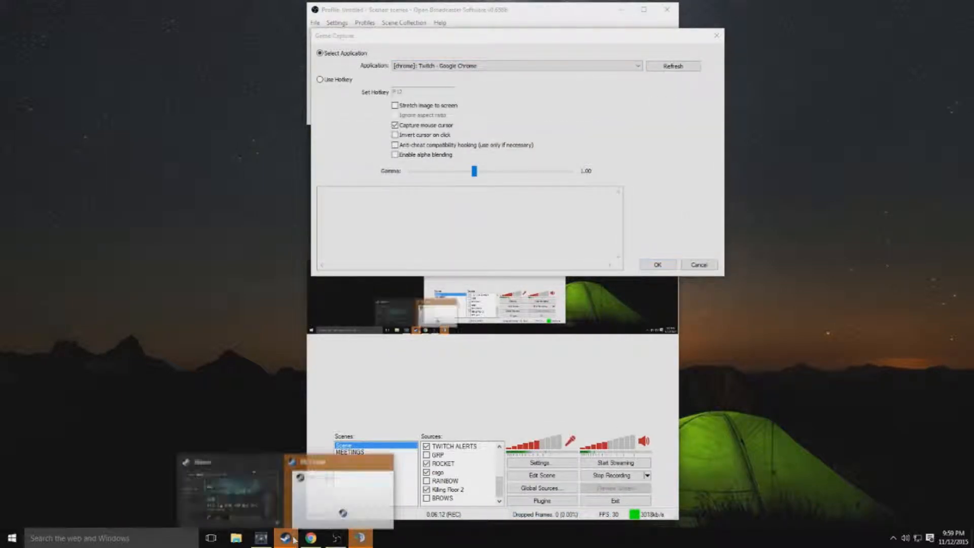
pyautogui.click(228, 490)
pyautogui.click(659, 138)
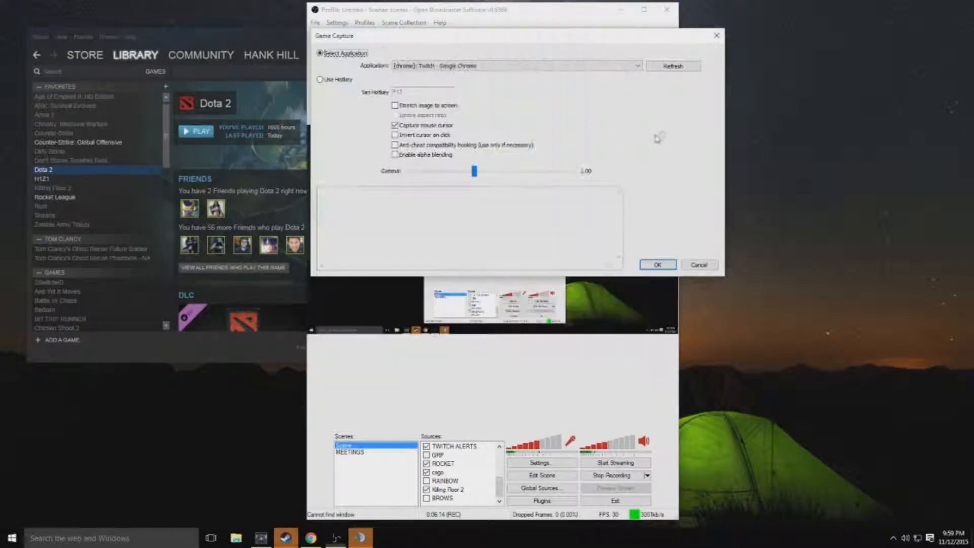
# Step: Move the Game Capture dialog aside, refresh its application list to target Dota 2, and leave without saving
pyautogui.moveTo(623, 41); pyautogui.dragTo(864, 66)
pyautogui.click(904, 94)
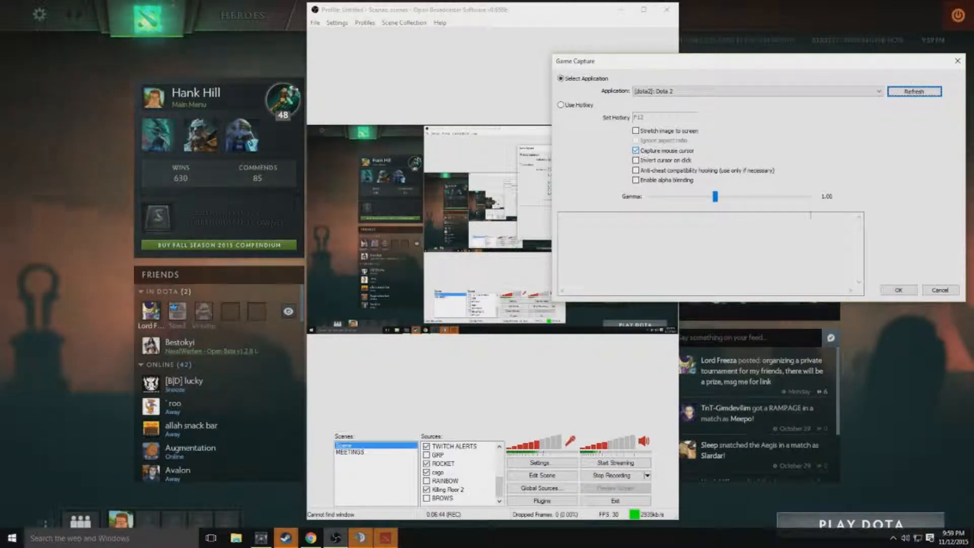
pyautogui.click(941, 290)
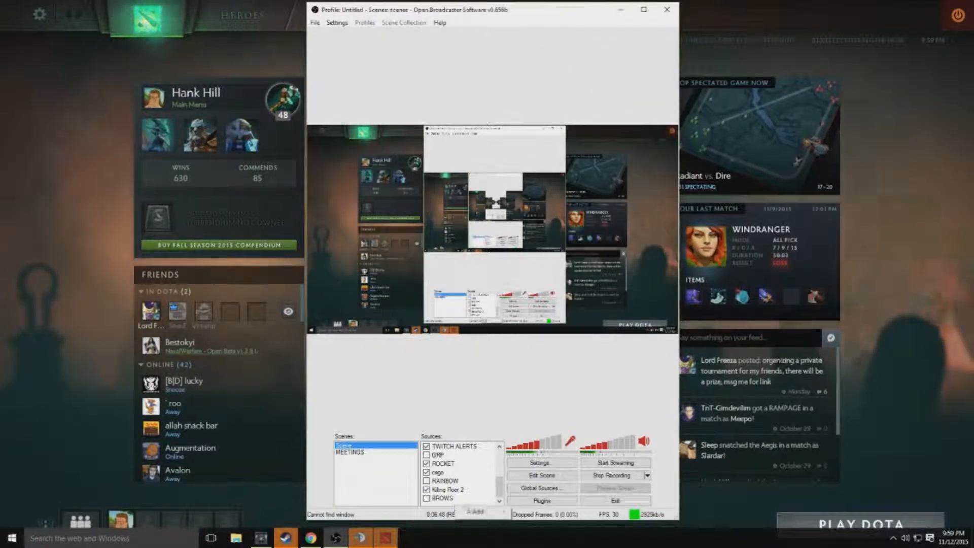
# Step: Start adding an Image source to the scene and cancel at its name prompt
pyautogui.moveTo(477, 511)
pyautogui.click(551, 460)
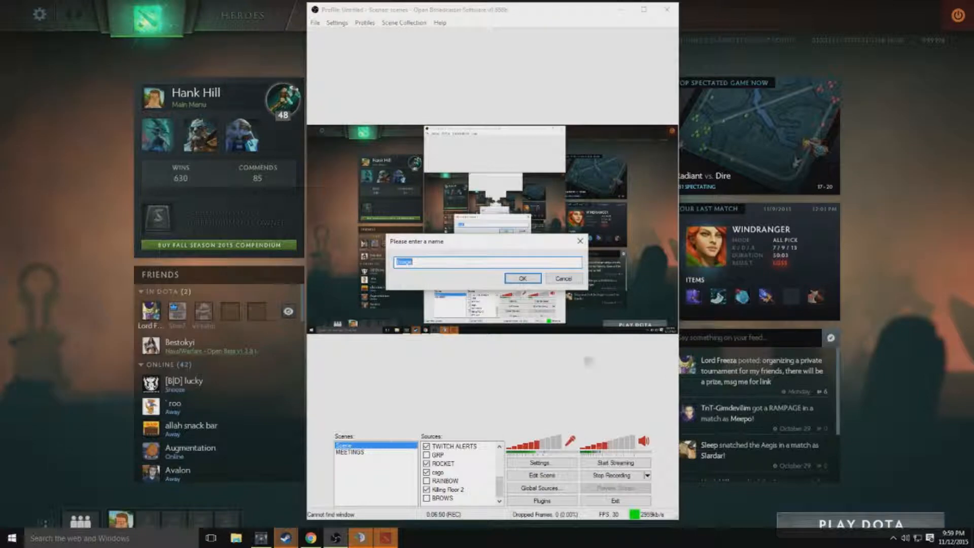
pyautogui.click(562, 279)
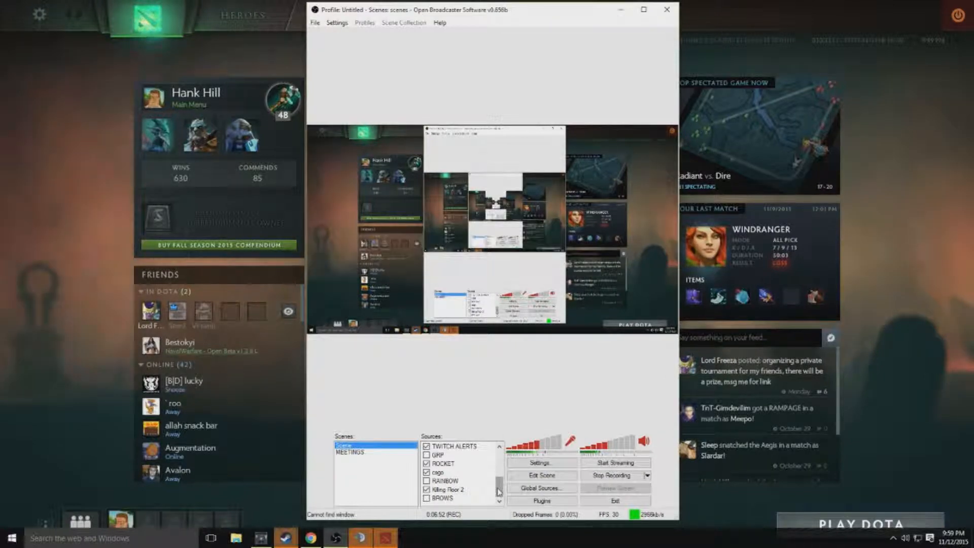
# Step: Move the HOWTO source to the bottom of the scene's source order
pyautogui.scroll(3, 482, 486)
pyautogui.scroll(-1, 457, 467)
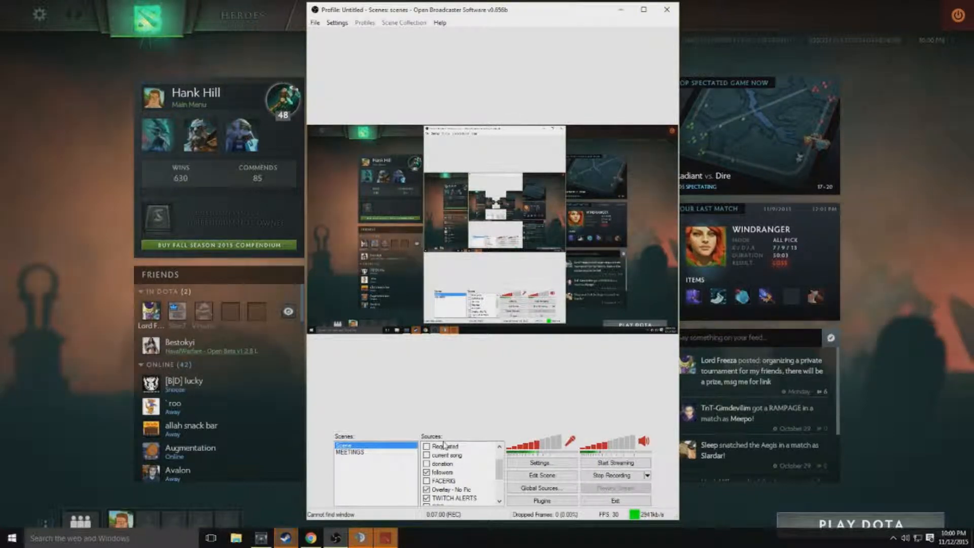
pyautogui.scroll(1, 445, 446)
pyautogui.scroll(-1, 443, 449)
pyautogui.scroll(1, 445, 449)
pyautogui.rightClick(446, 447)
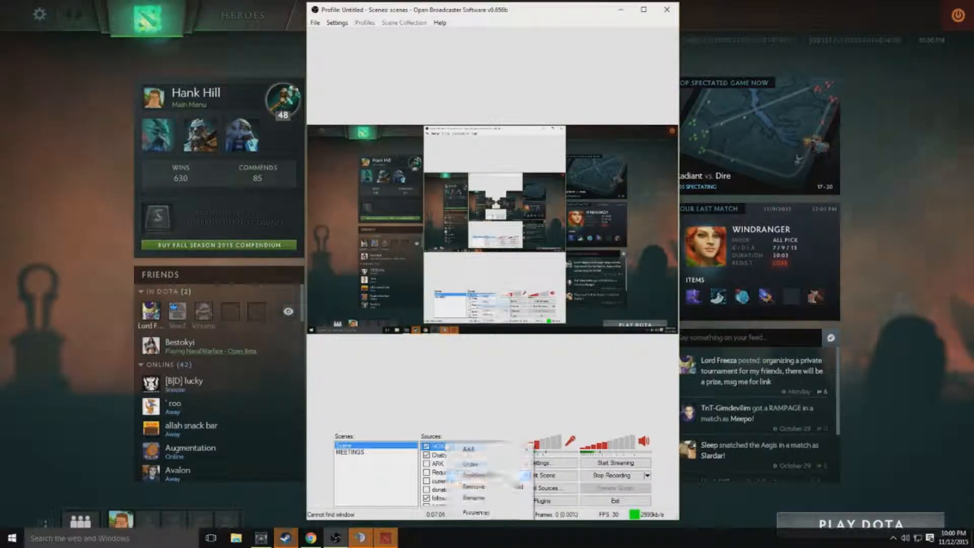
pyautogui.moveTo(472, 464)
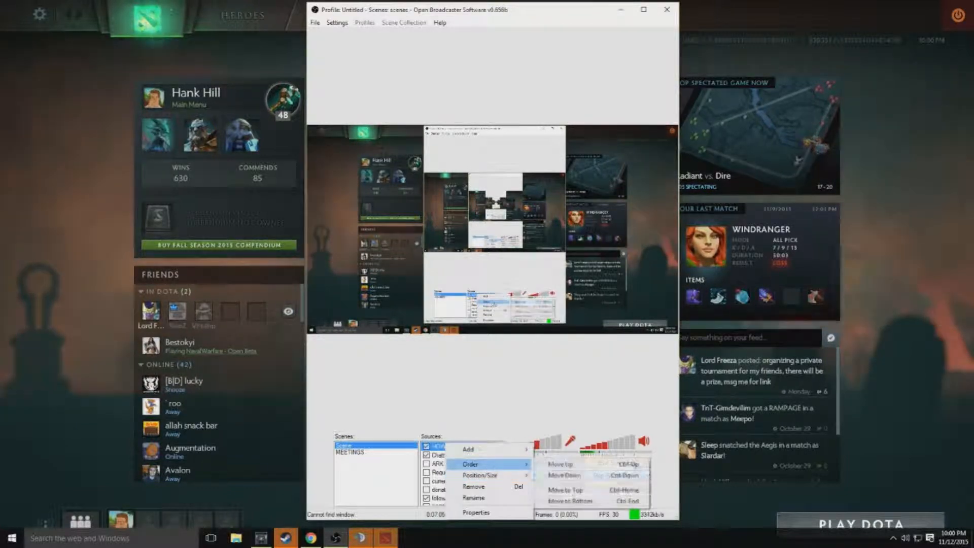
pyautogui.click(570, 502)
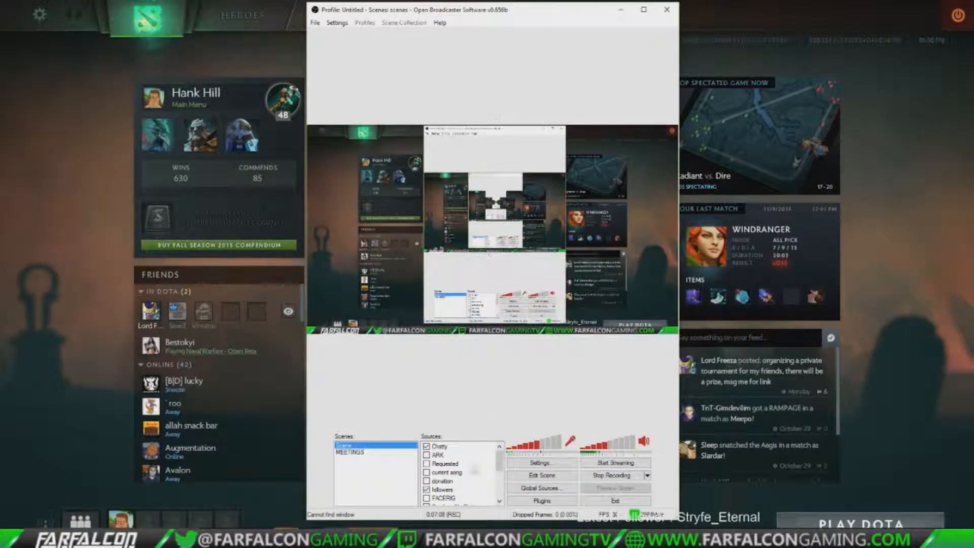
# Step: Look through the overlay sources and move the HOWTO source up one place from the end of the list
pyautogui.scroll(-1, 465, 480)
pyautogui.click(458, 480)
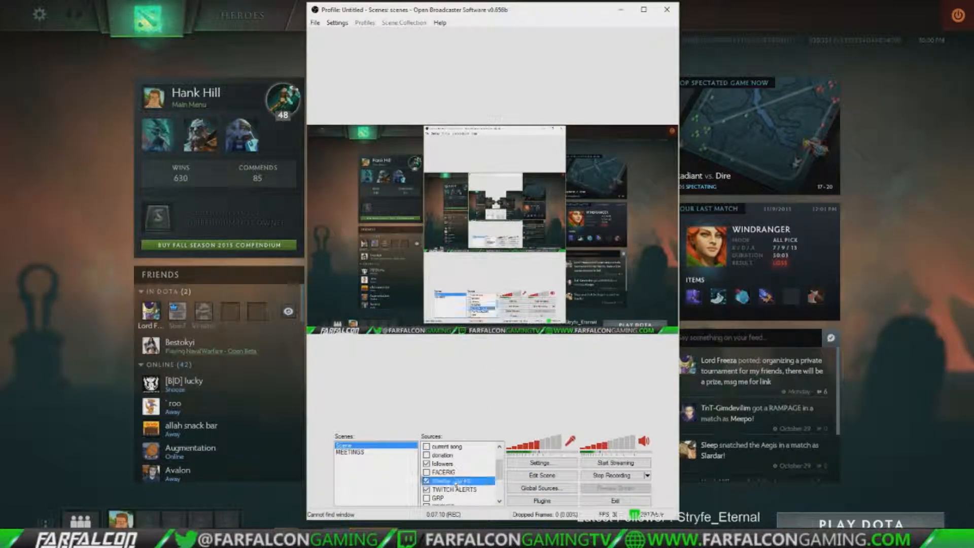
pyautogui.scroll(1, 456, 473)
pyautogui.scroll(-1, 455, 472)
pyautogui.scroll(-3, 457, 475)
pyautogui.rightClick(455, 498)
pyautogui.moveTo(507, 440)
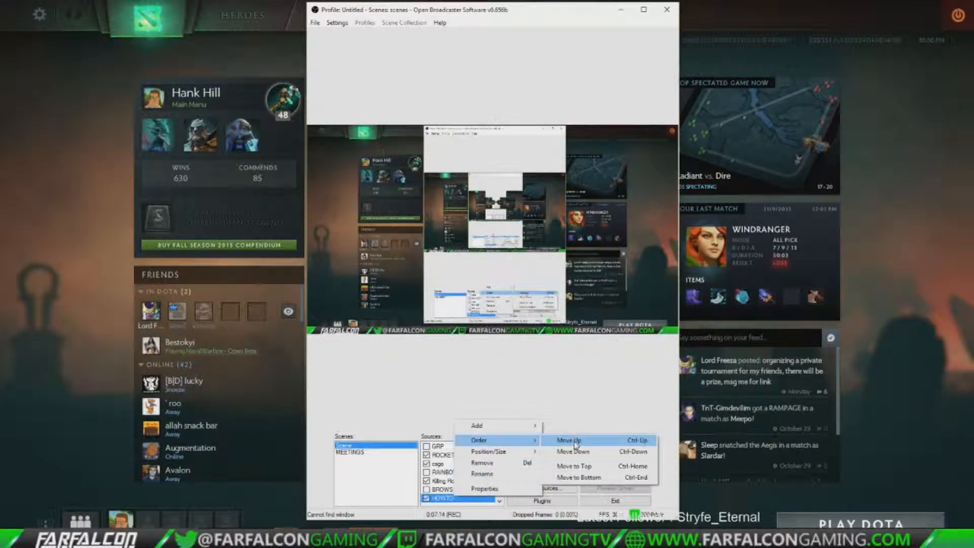
pyautogui.click(584, 437)
# Step: Move the HOWTO source to the top of the source order and check the list
pyautogui.rightClick(476, 493)
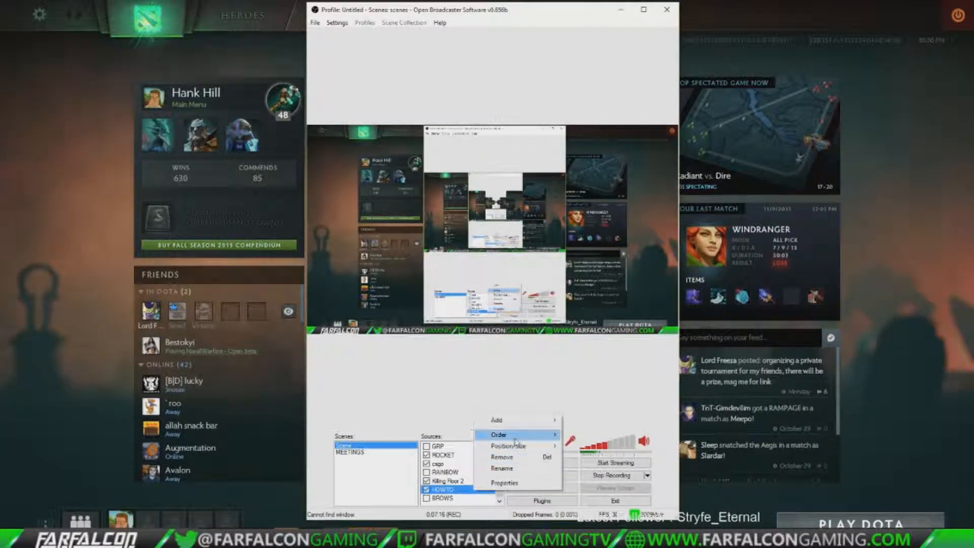
pyautogui.moveTo(505, 435)
pyautogui.click(608, 462)
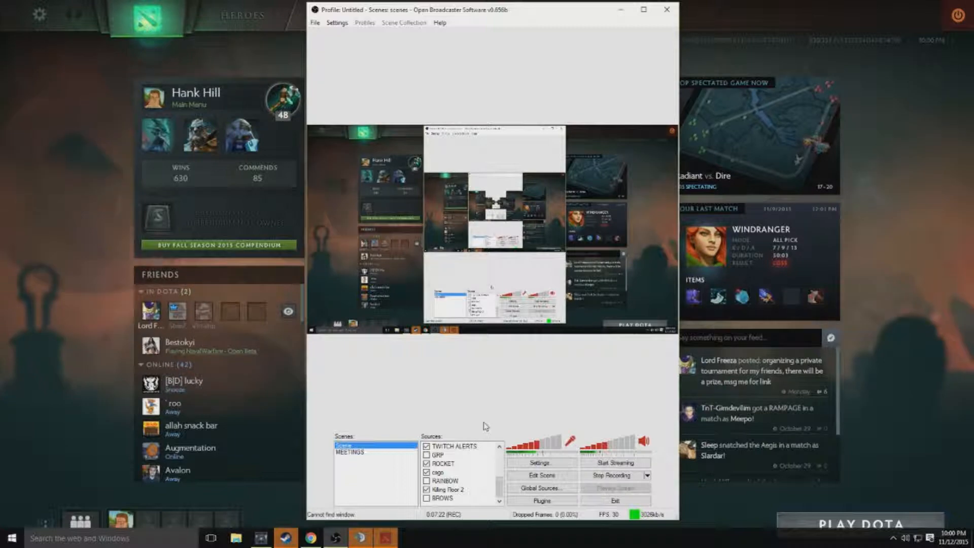
pyautogui.scroll(1, 465, 475)
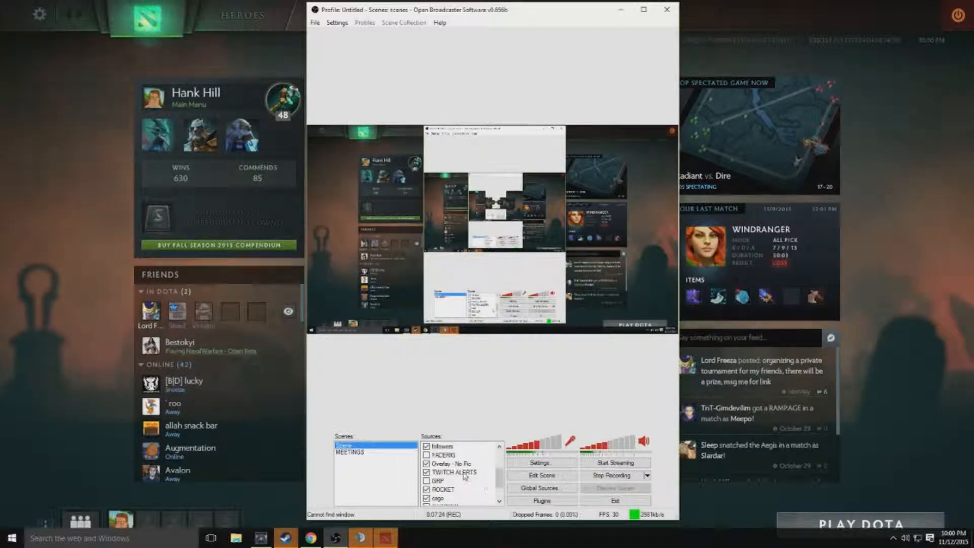
pyautogui.scroll(2, 464, 476)
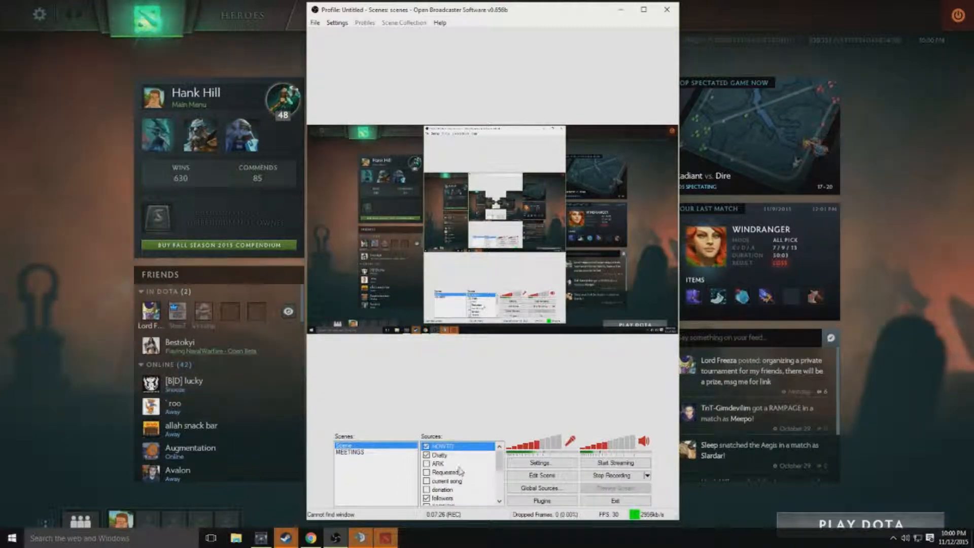